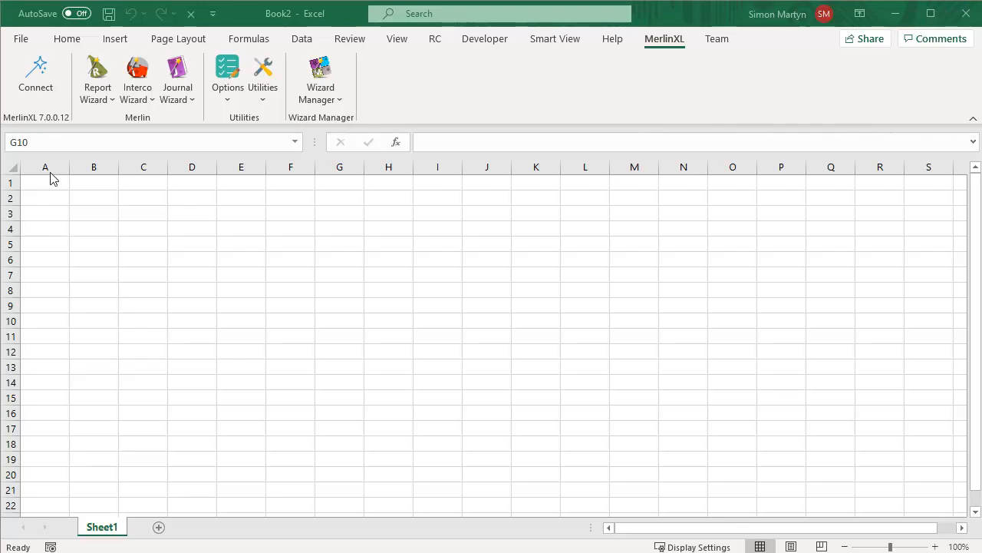
Open the MerlinXL Report Library and show the list of connected applications
{"action": "left_click", "coordinate": [97, 93]}
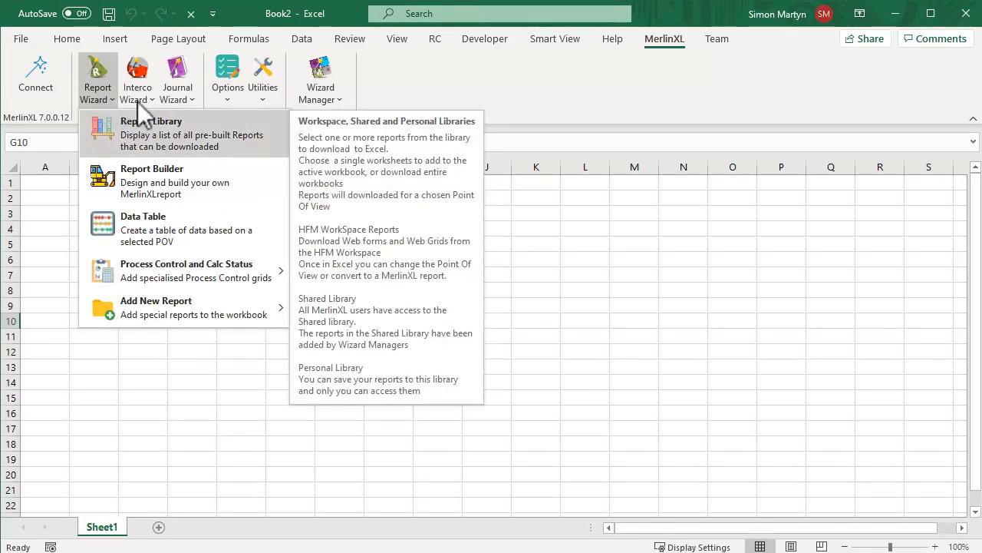
{"action": "left_click", "coordinate": [162, 128]}
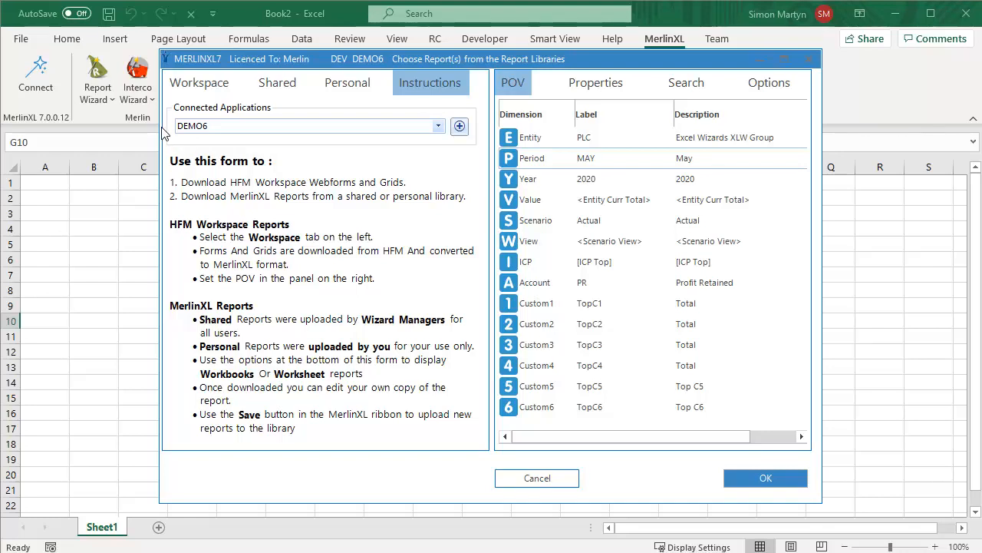
{"action": "left_click", "coordinate": [439, 128]}
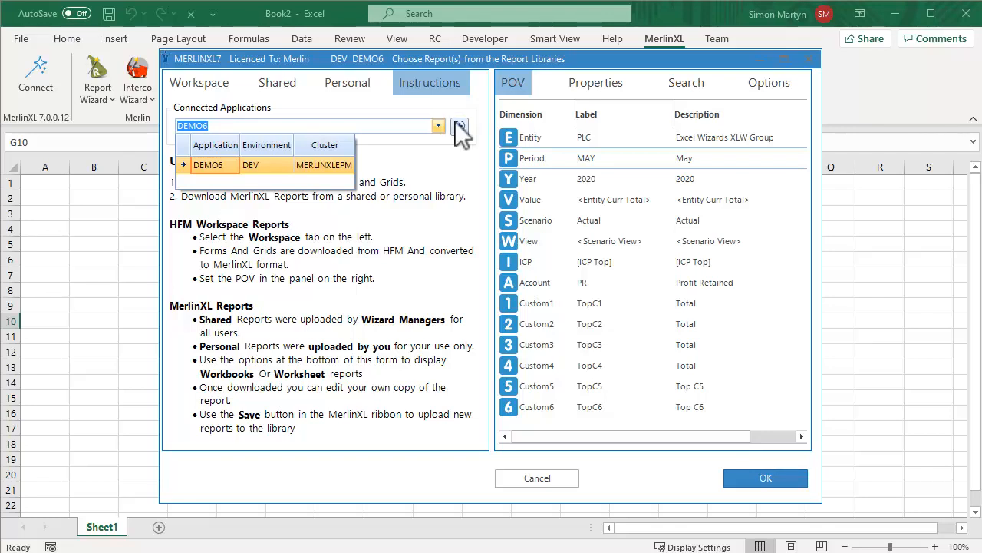
Browse the Workspace, Shared and Personal libraries, expanding the 1 Statutory, Tasklist1, Management Reports and Project Generations entries
{"action": "left_click", "coordinate": [196, 82]}
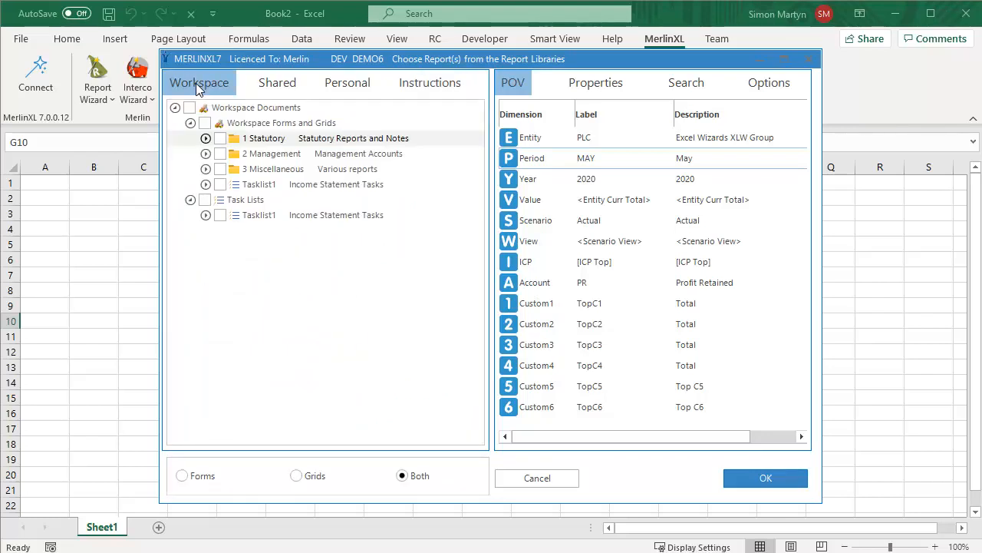
{"action": "left_click", "coordinate": [205, 138]}
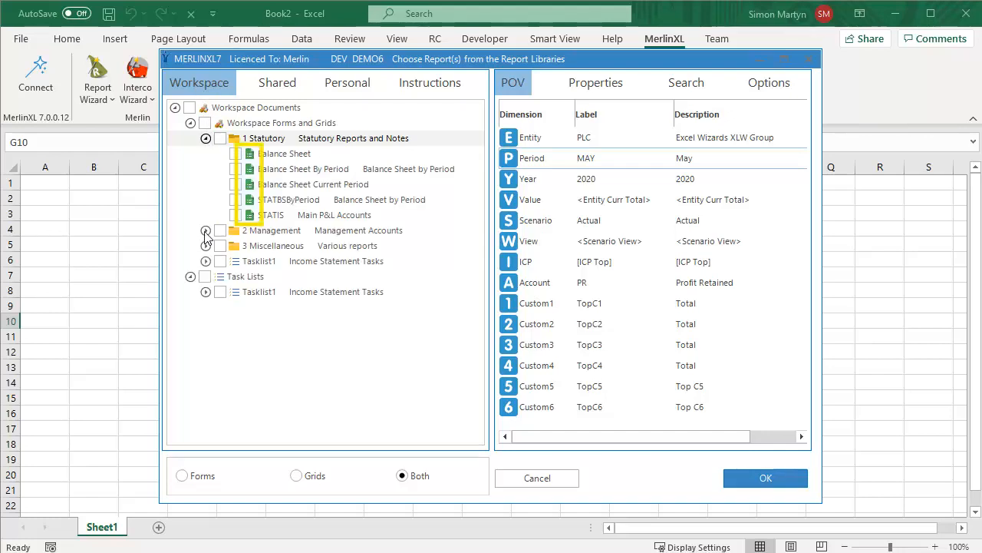
{"action": "left_click", "coordinate": [206, 292]}
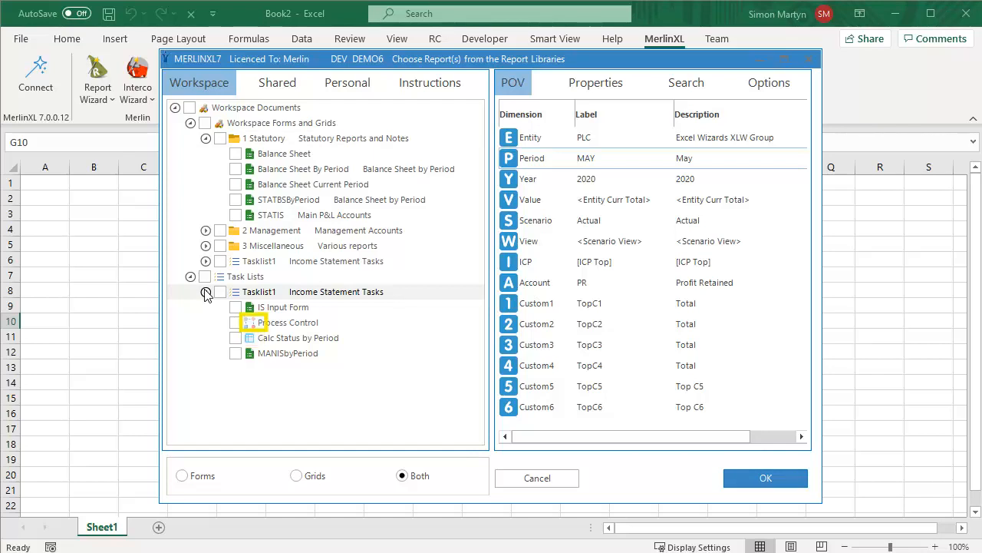
{"action": "left_click", "coordinate": [278, 83]}
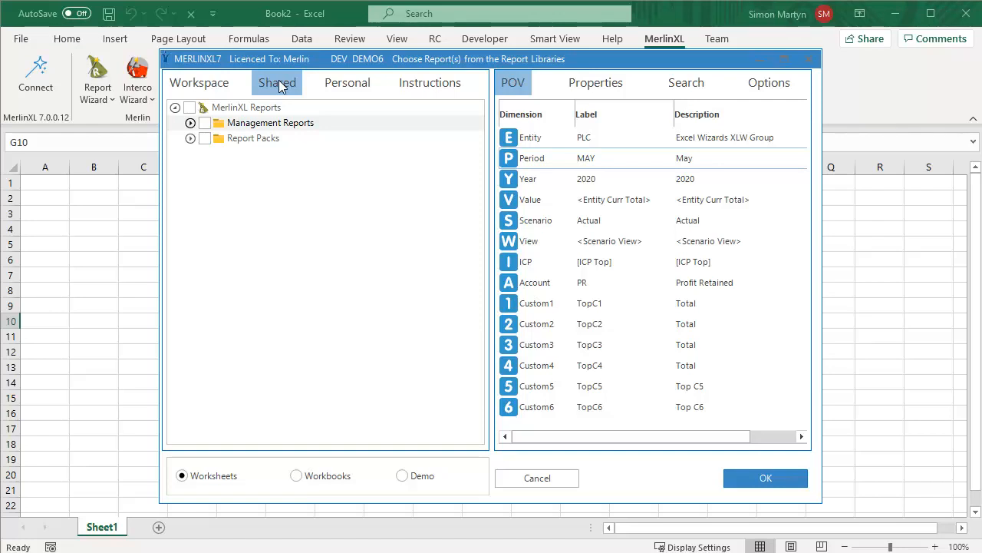
{"action": "left_click", "coordinate": [191, 124]}
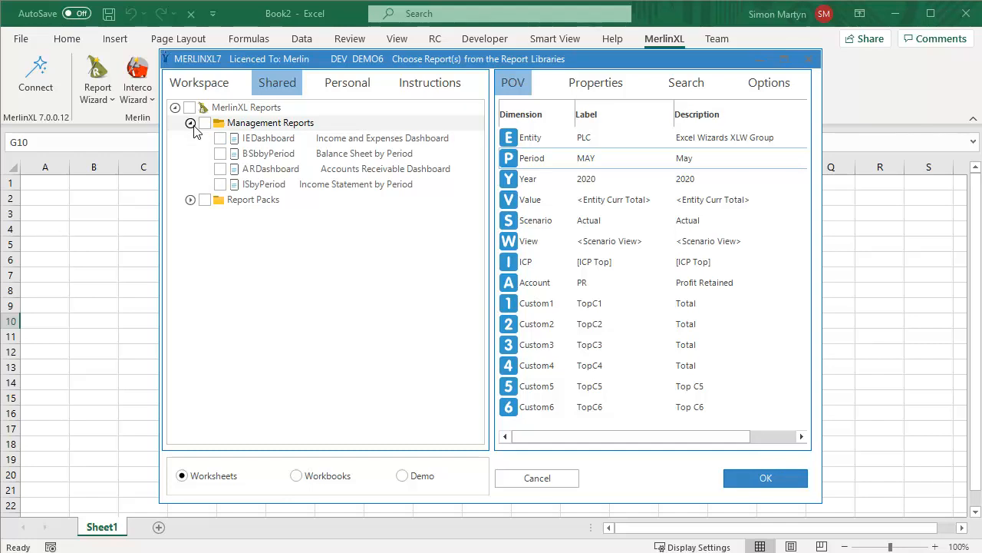
{"action": "left_click", "coordinate": [346, 84]}
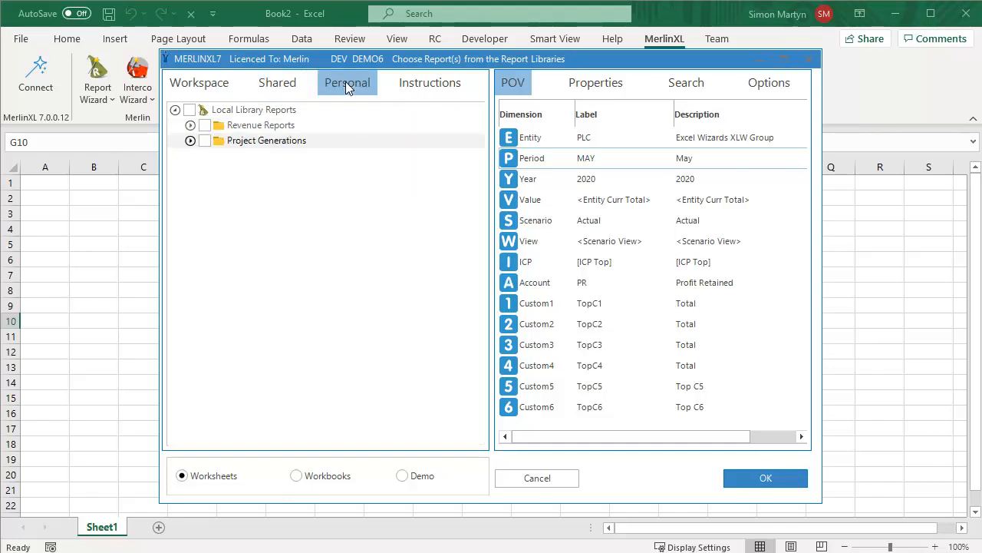
{"action": "left_click", "coordinate": [190, 141]}
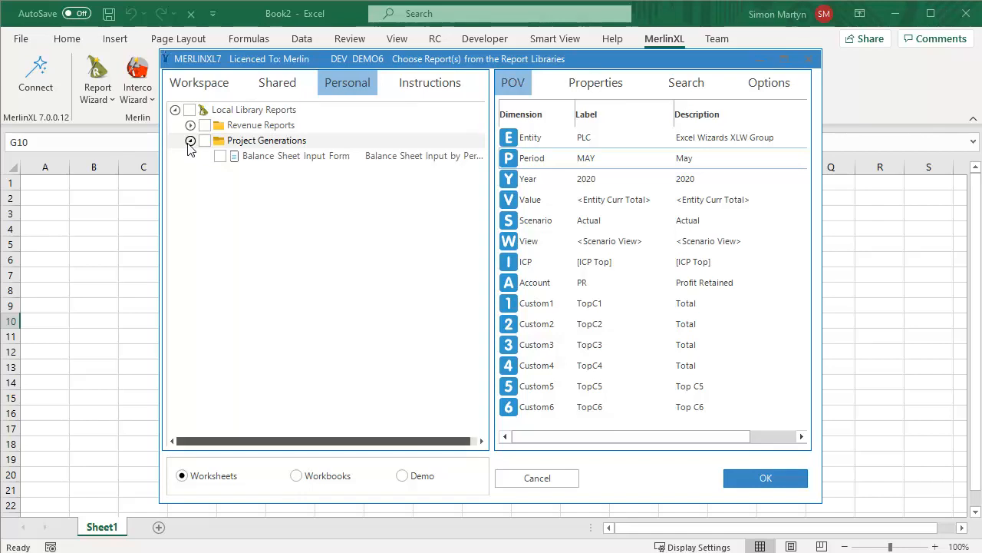
Look through the personal library's workbooks in Project Generations and the demo reports in Current and Prior Period
{"action": "left_click", "coordinate": [296, 476]}
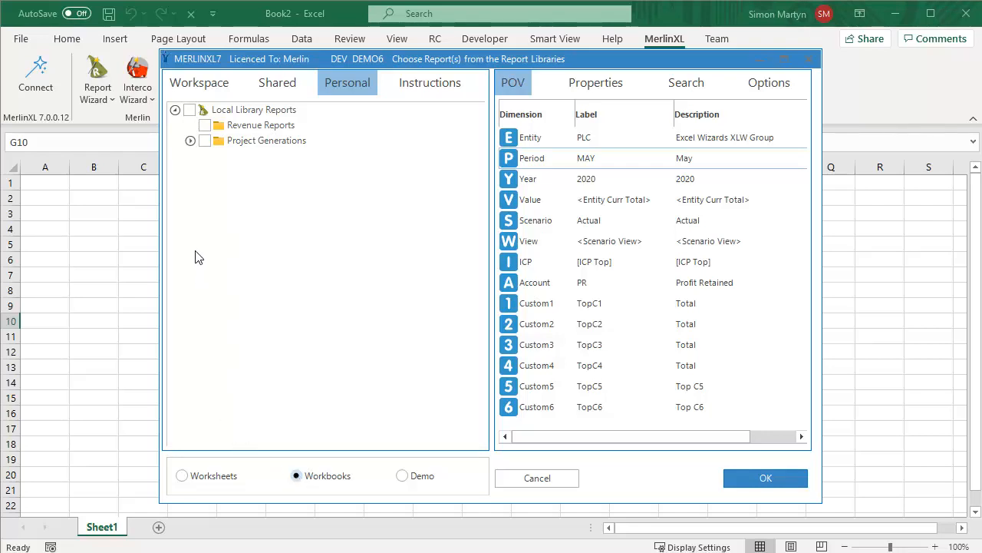
{"action": "left_click", "coordinate": [190, 141]}
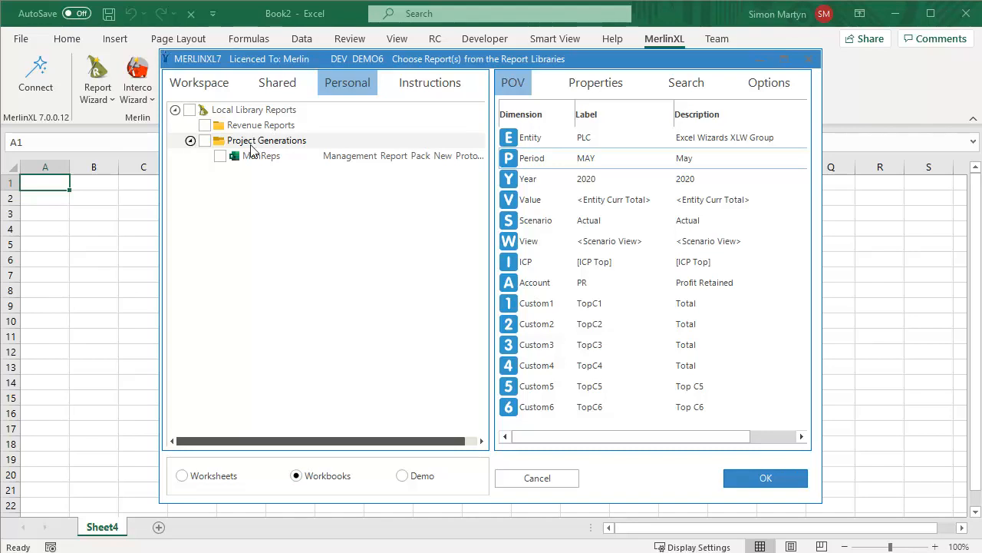
{"action": "left_click", "coordinate": [402, 476]}
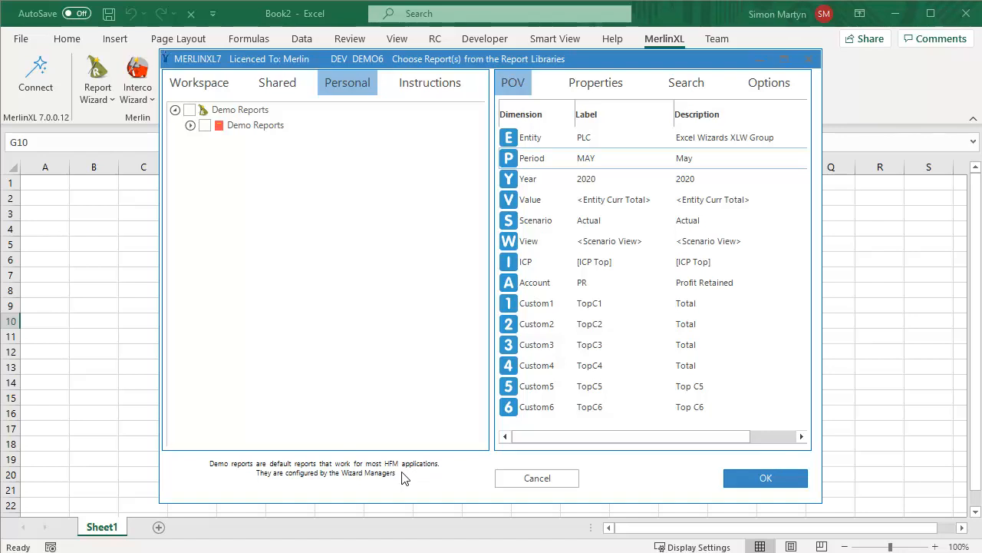
{"action": "left_click", "coordinate": [191, 125]}
{"action": "left_click", "coordinate": [205, 141]}
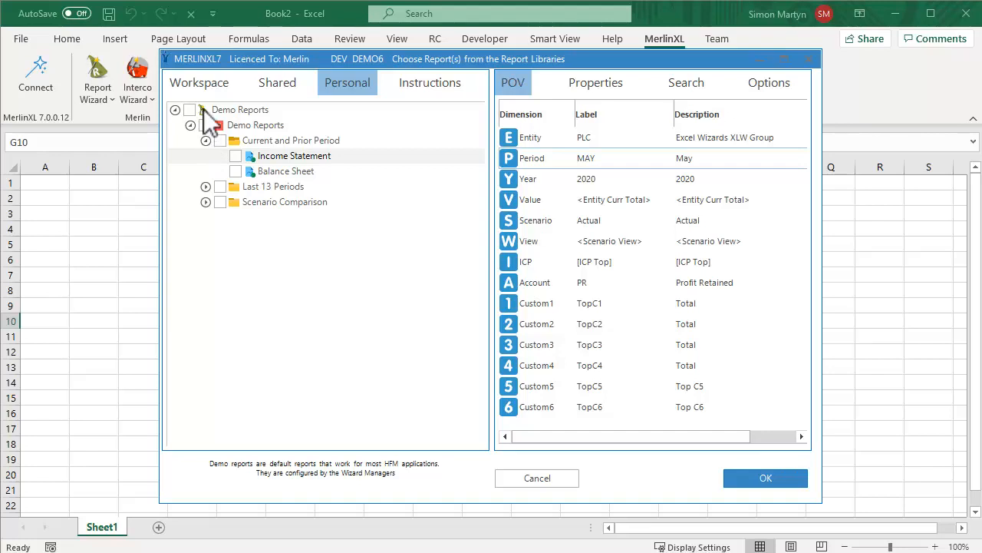
Select the Balance Sheet Current Period report in the 1 Statutory folder of the Workspace library
{"action": "left_click", "coordinate": [203, 83]}
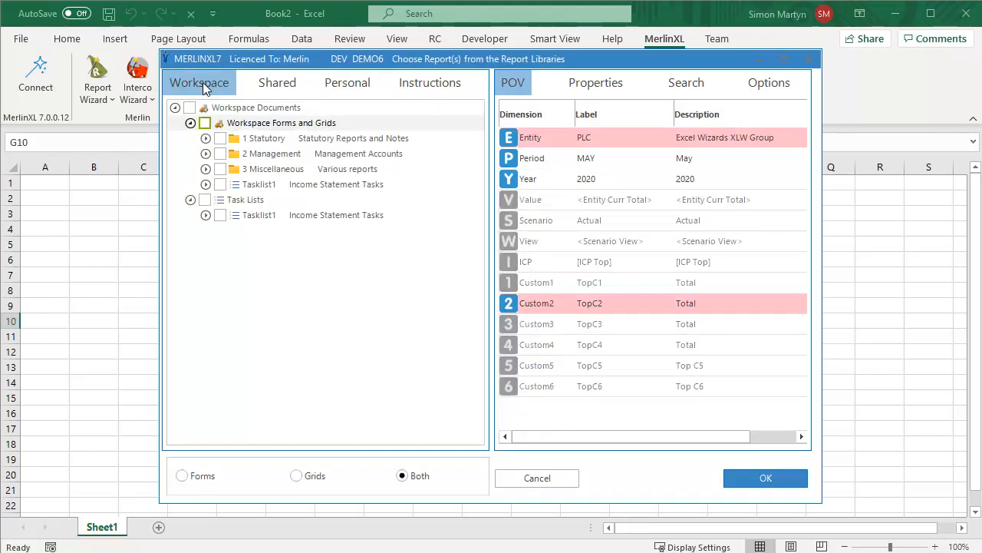
{"action": "left_click", "coordinate": [205, 139]}
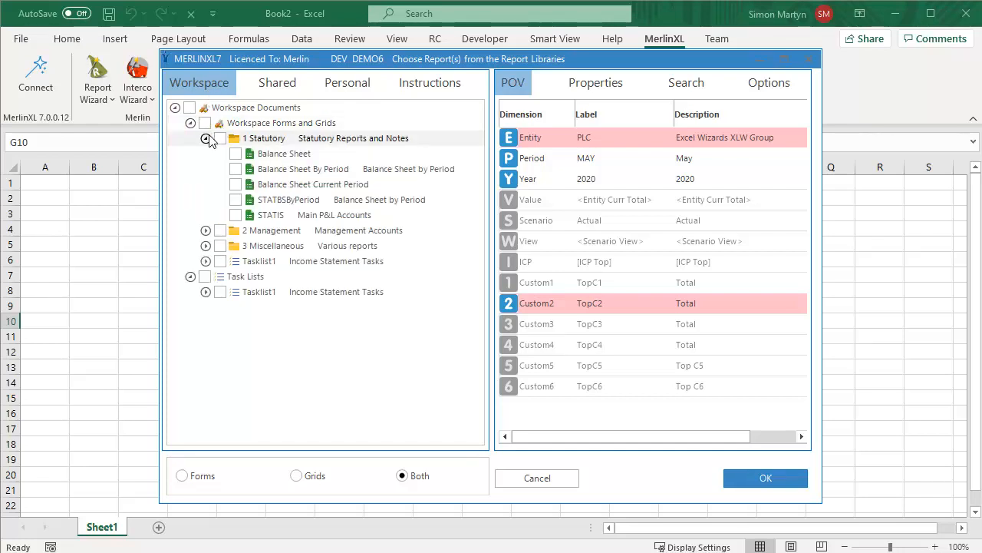
{"action": "left_click", "coordinate": [257, 185]}
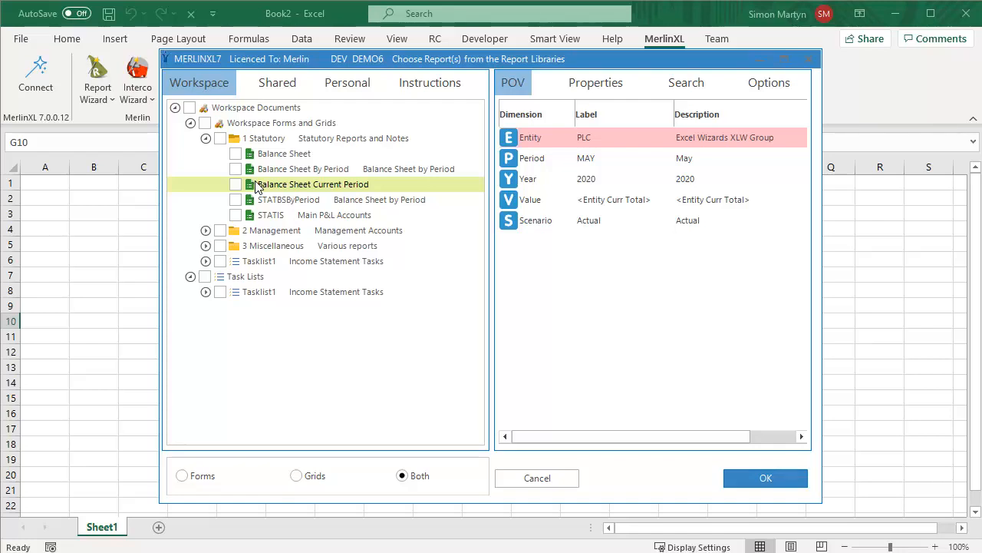
Set the report's point of view to entity EURTOT and period JUL, and download the report into the workbook
{"action": "double_click", "coordinate": [557, 144]}
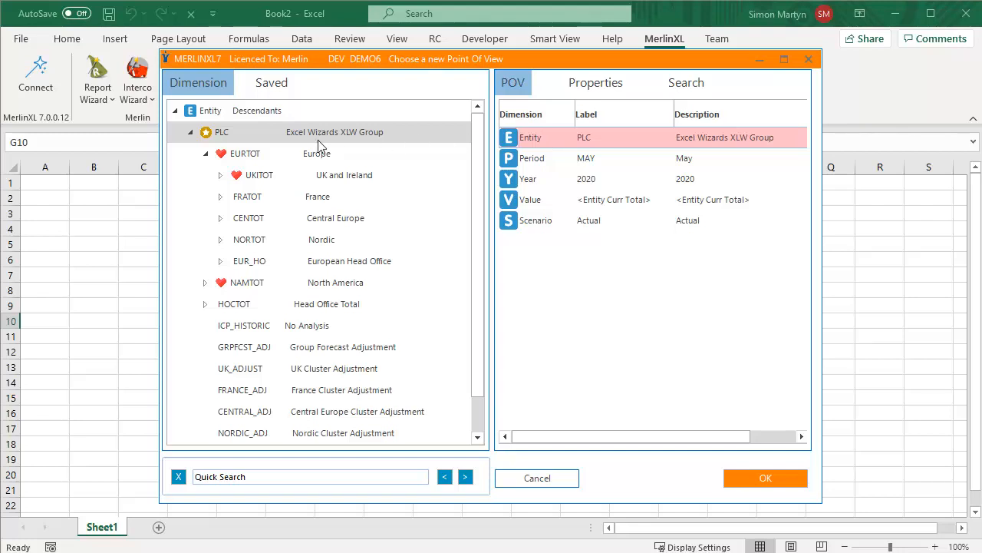
{"action": "left_click", "coordinate": [245, 156]}
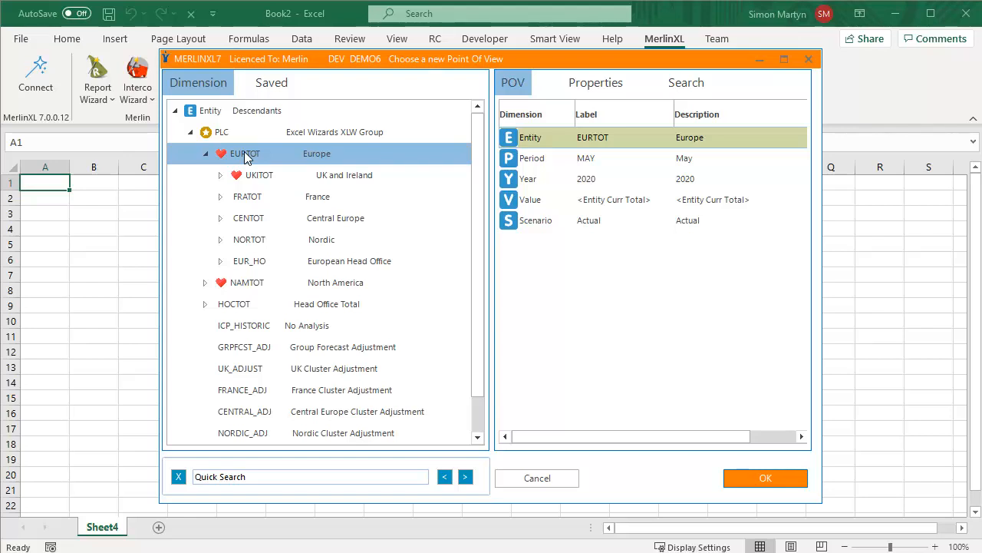
{"action": "left_click", "coordinate": [536, 158]}
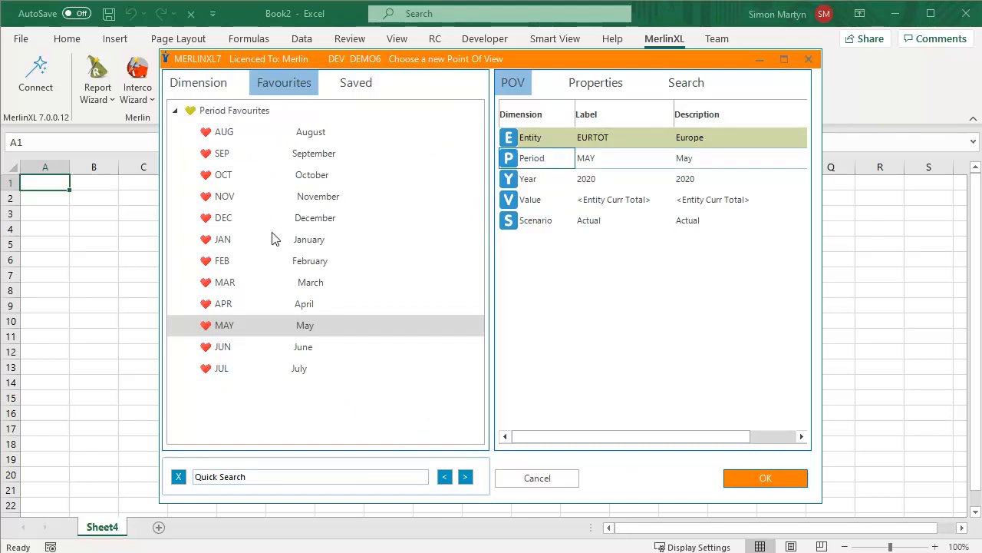
{"action": "left_click", "coordinate": [223, 367]}
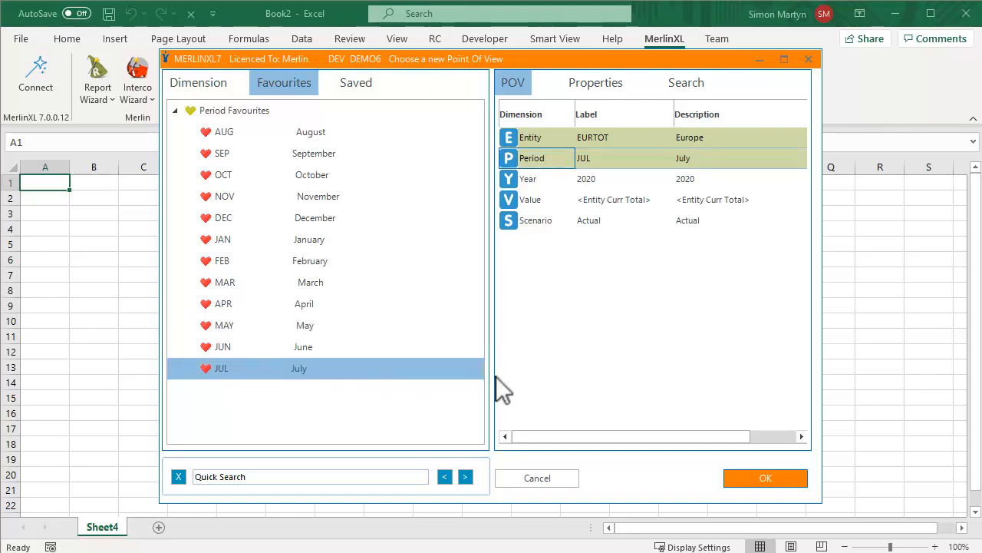
{"action": "left_click", "coordinate": [743, 476]}
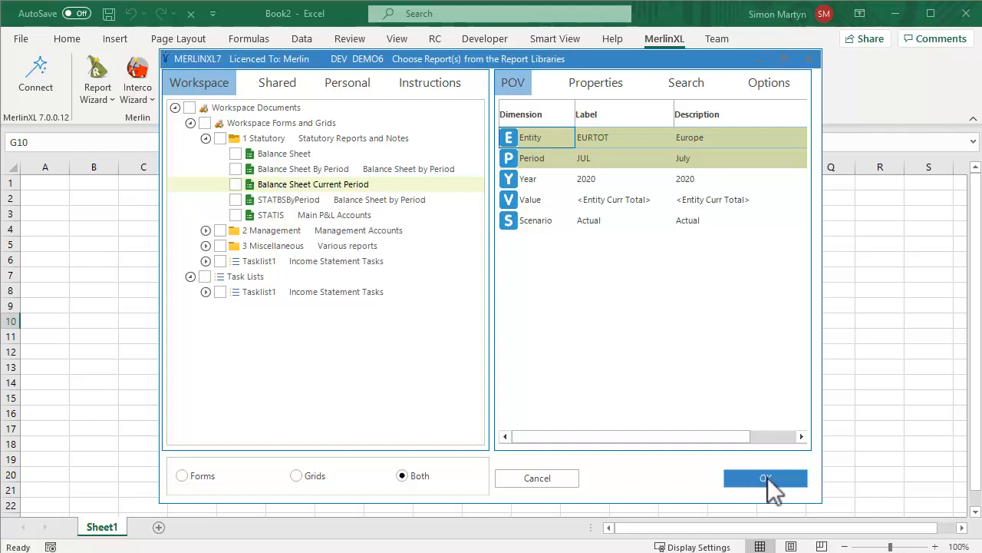
{"action": "left_click", "coordinate": [768, 478]}
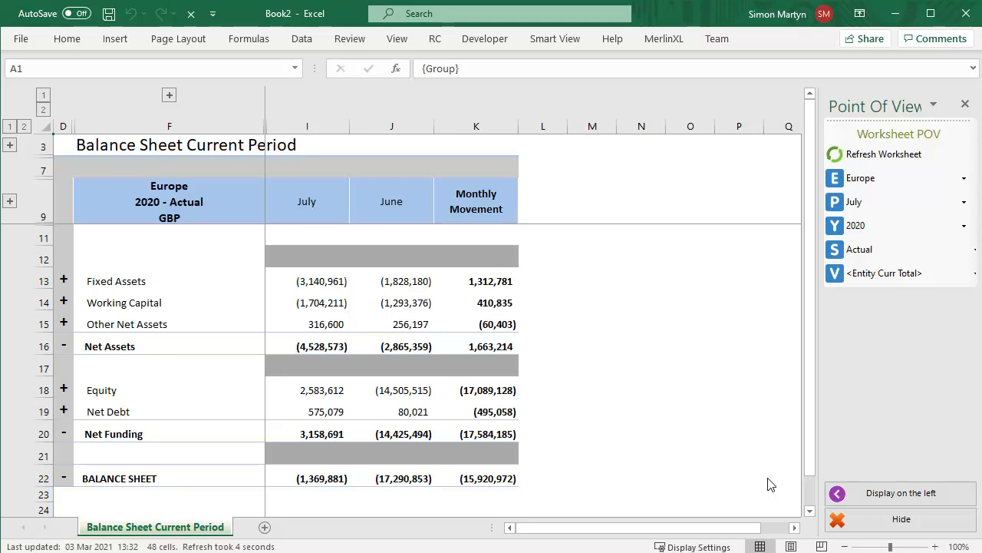
Switch to the Oracle EPM Workspace browser window to compare its Balance Sheet Current Period form, and return to Excel
{"action": "key", "text": "alt+Tab"}
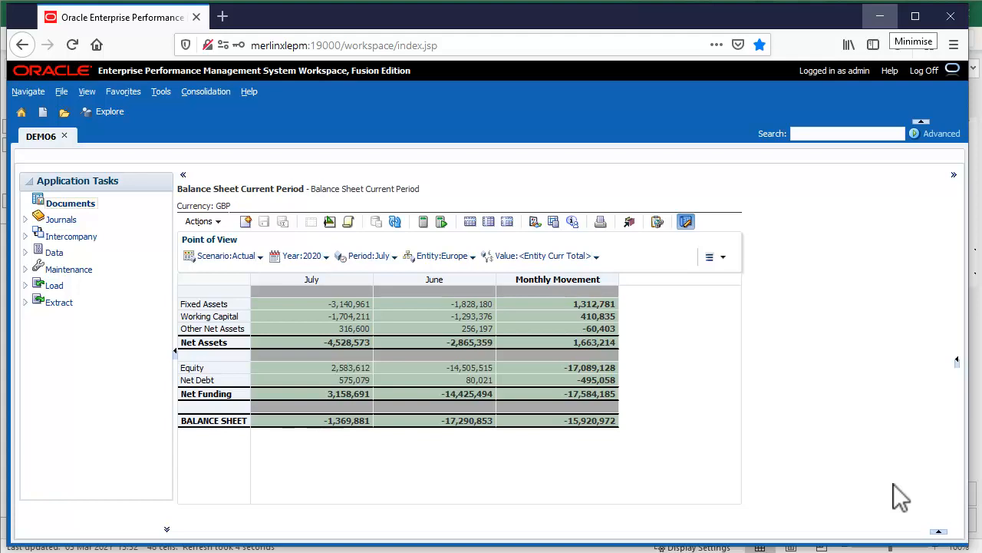
{"action": "left_click", "coordinate": [880, 16]}
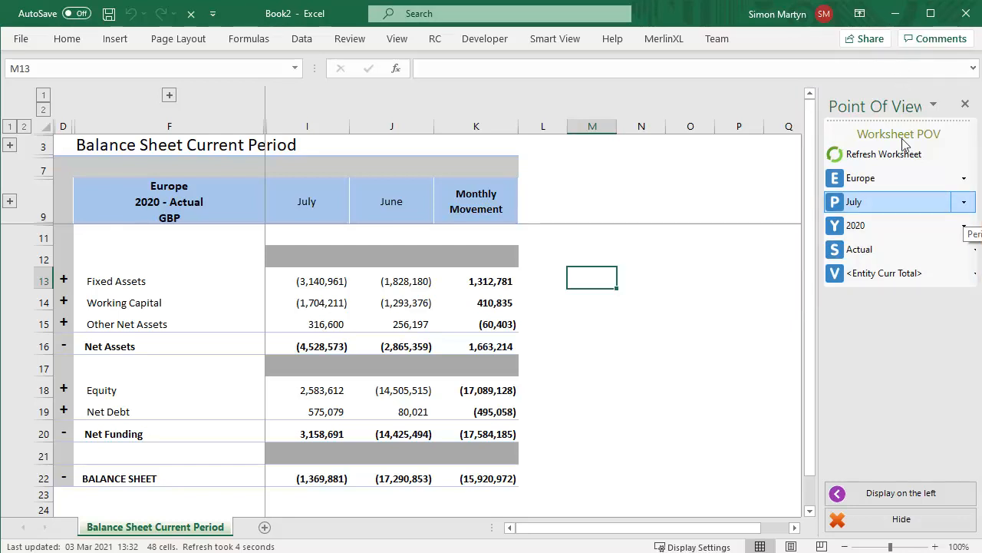
Change the worksheet's point of view to period FEB and entity NAMTOT, and refresh the report
{"action": "left_click", "coordinate": [904, 201]}
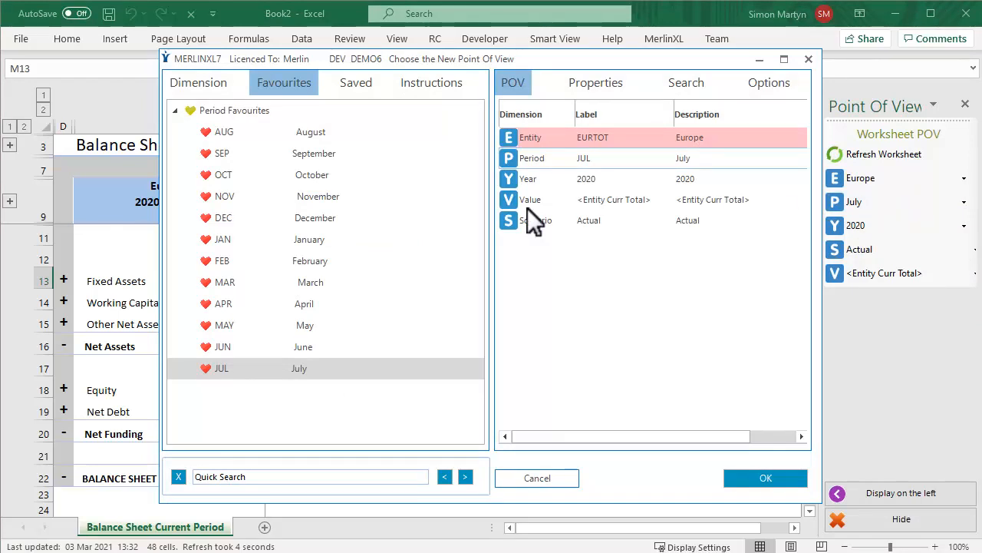
{"action": "left_click", "coordinate": [227, 267]}
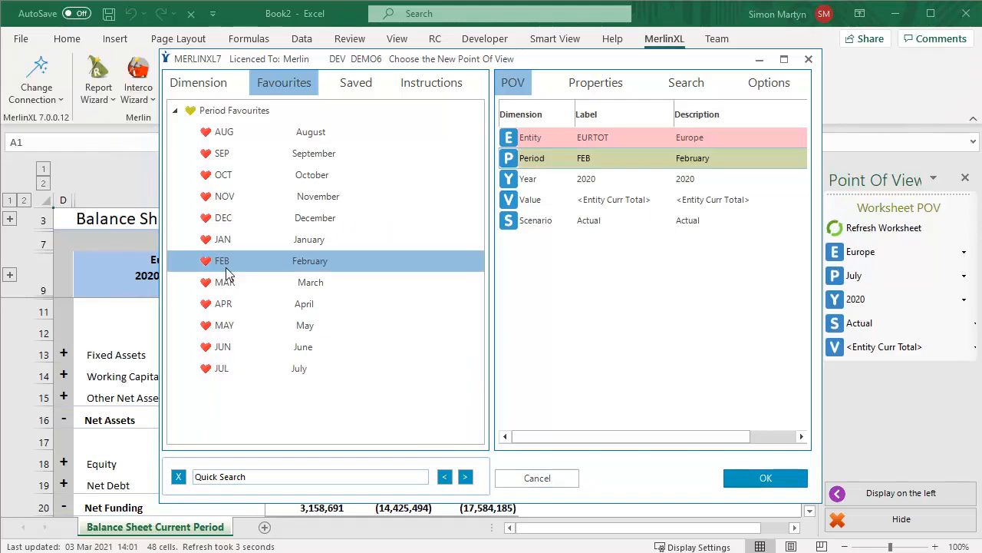
{"action": "left_click", "coordinate": [532, 139]}
{"action": "left_click", "coordinate": [273, 176]}
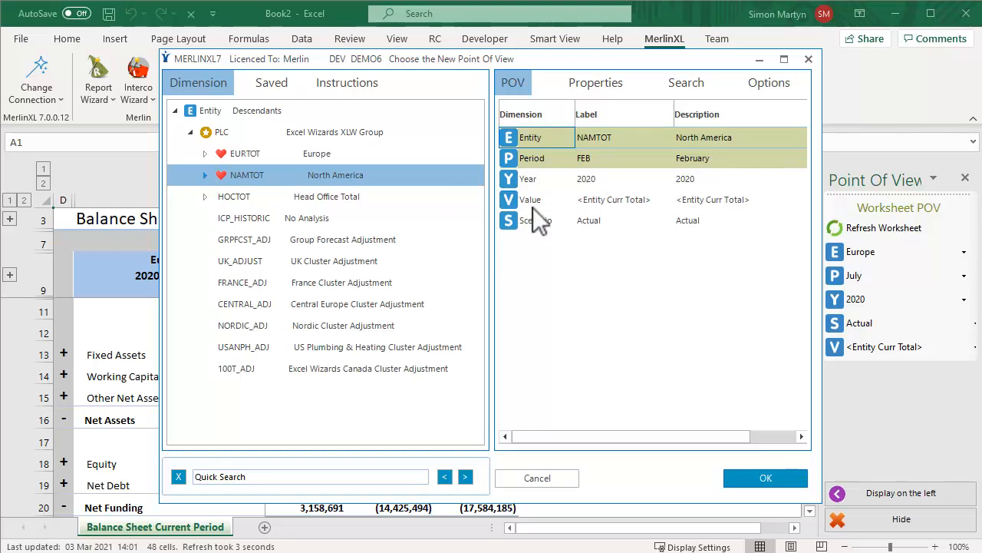
{"action": "left_click", "coordinate": [741, 475]}
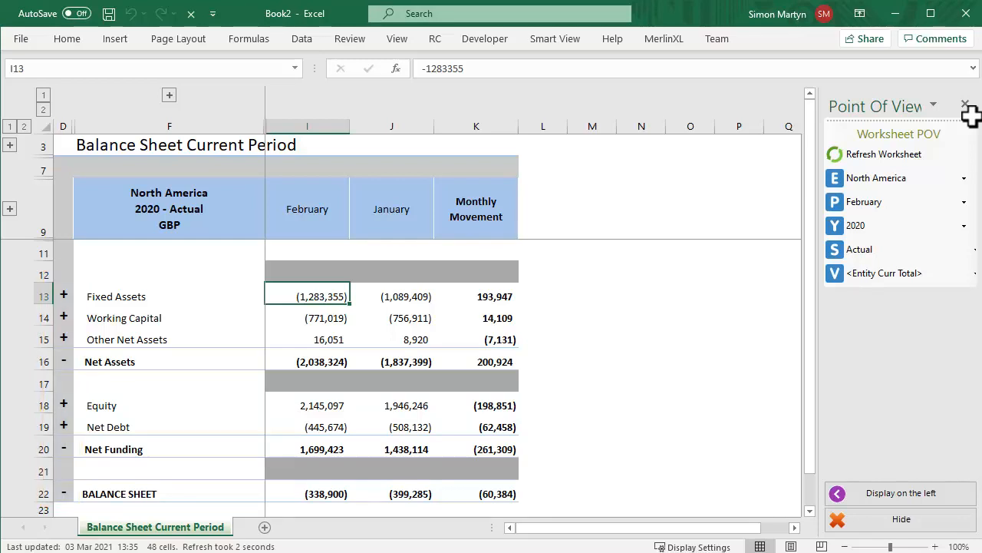
Drill down the February figures through Fixed Assets, Property Plant and Equipment, Land and Buildings, and Owned Land and Buildings
{"action": "double_click", "coordinate": [328, 296]}
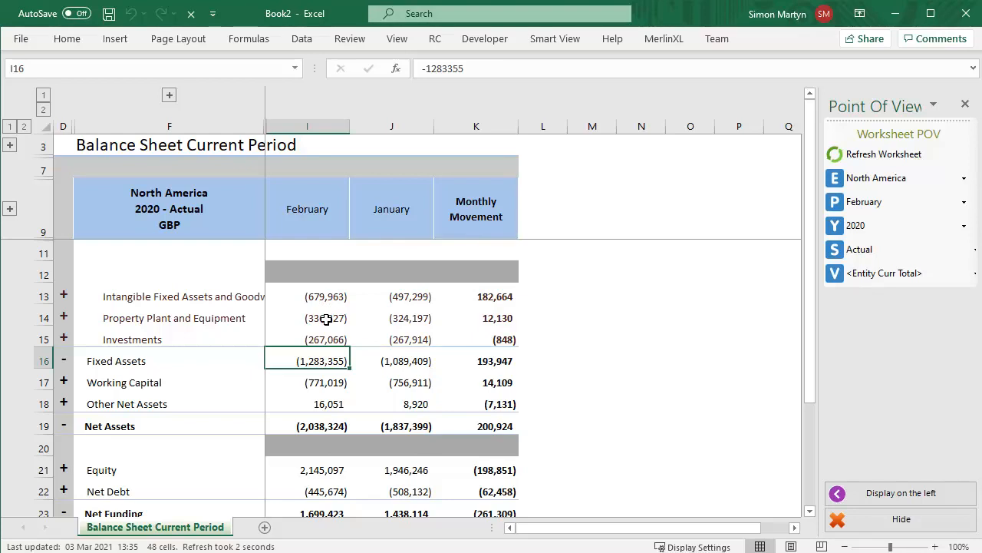
{"action": "double_click", "coordinate": [327, 318]}
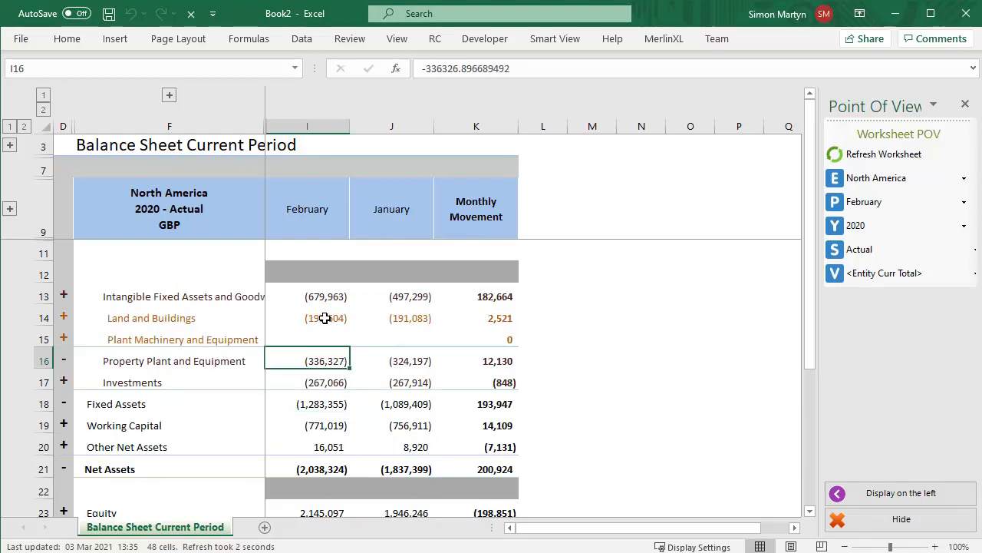
{"action": "double_click", "coordinate": [325, 318]}
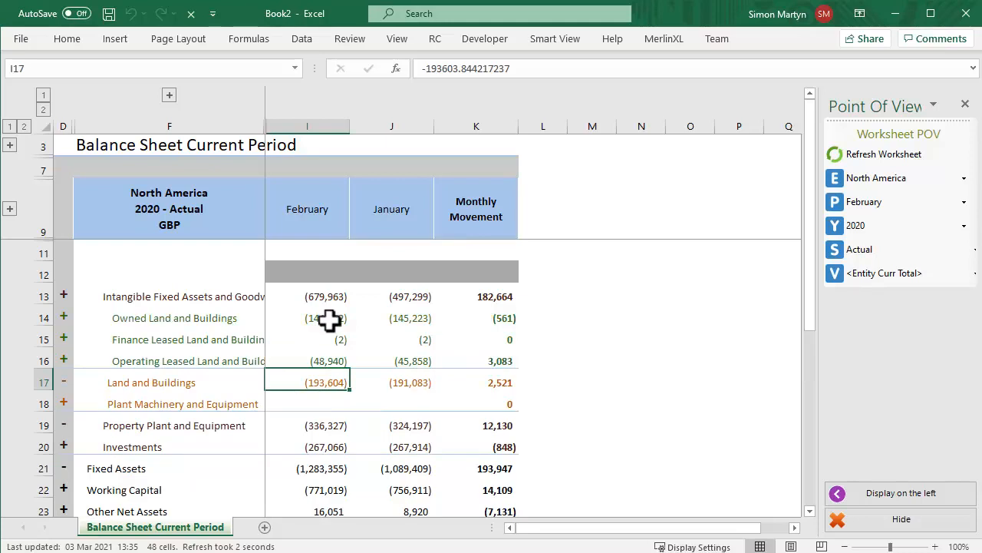
{"action": "double_click", "coordinate": [327, 318]}
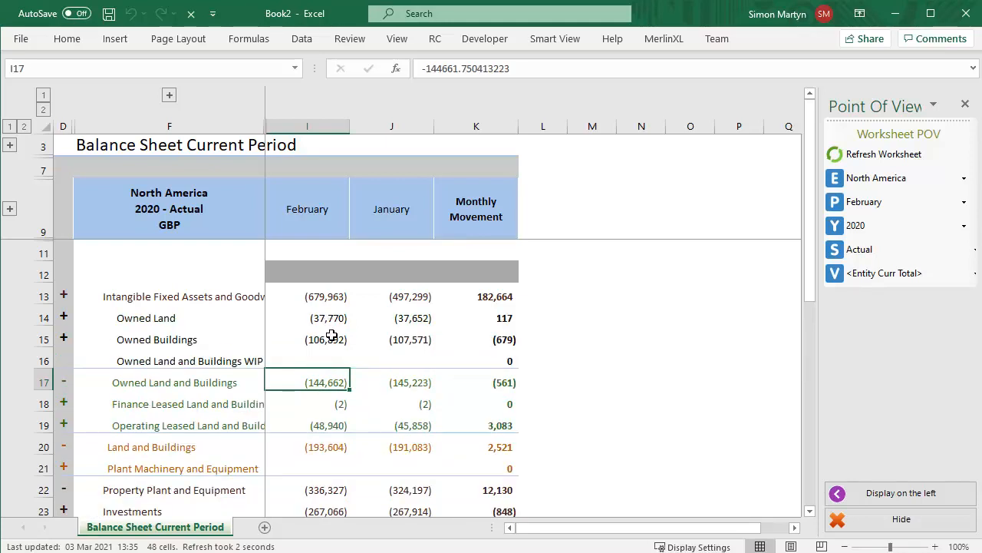
{"action": "double_click", "coordinate": [332, 508]}
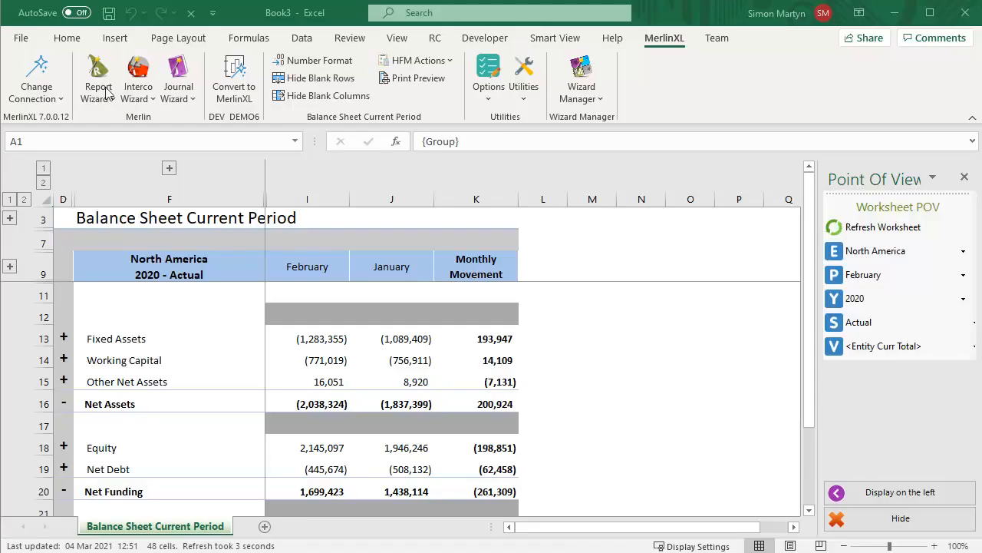
Open the Report Library and expand Tasklist1, Income Statement Tasks, under Task Lists
{"action": "left_click", "coordinate": [104, 96]}
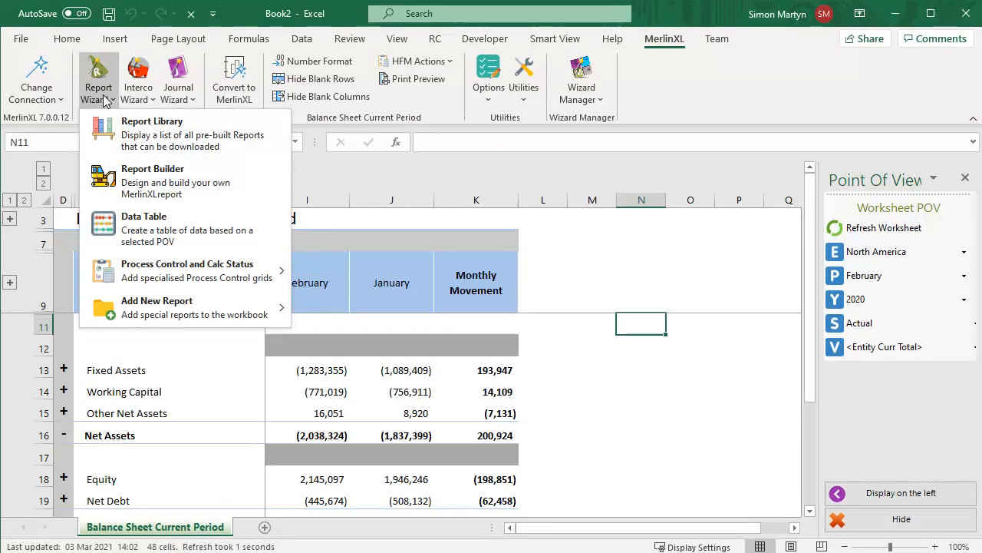
{"action": "left_click", "coordinate": [136, 135]}
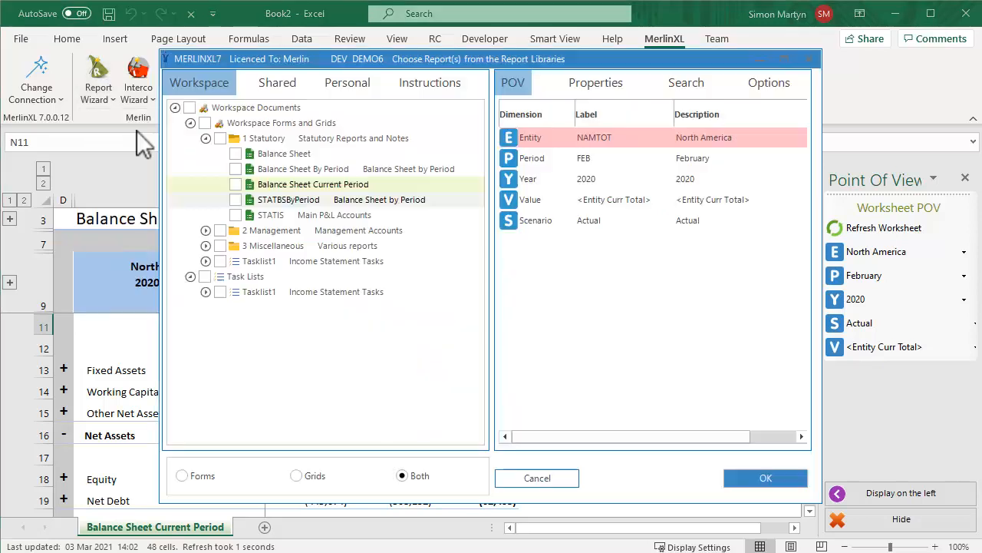
{"action": "left_click", "coordinate": [206, 292]}
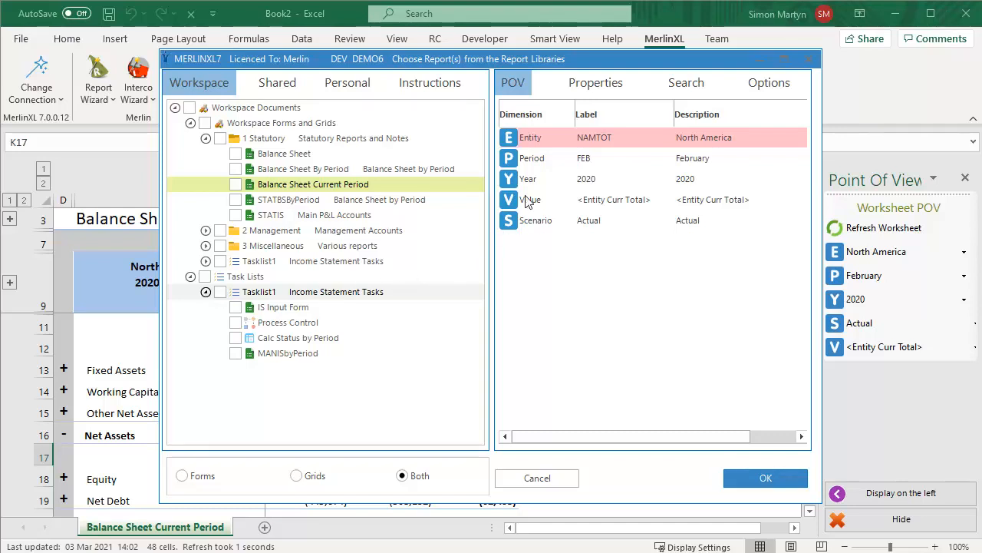
Set the point of view's entity to 200T East Coast under NAMTOT, and download all Tasklist1 documents into the workbook
{"action": "double_click", "coordinate": [540, 138]}
{"action": "double_click", "coordinate": [263, 172]}
{"action": "left_click", "coordinate": [276, 198]}
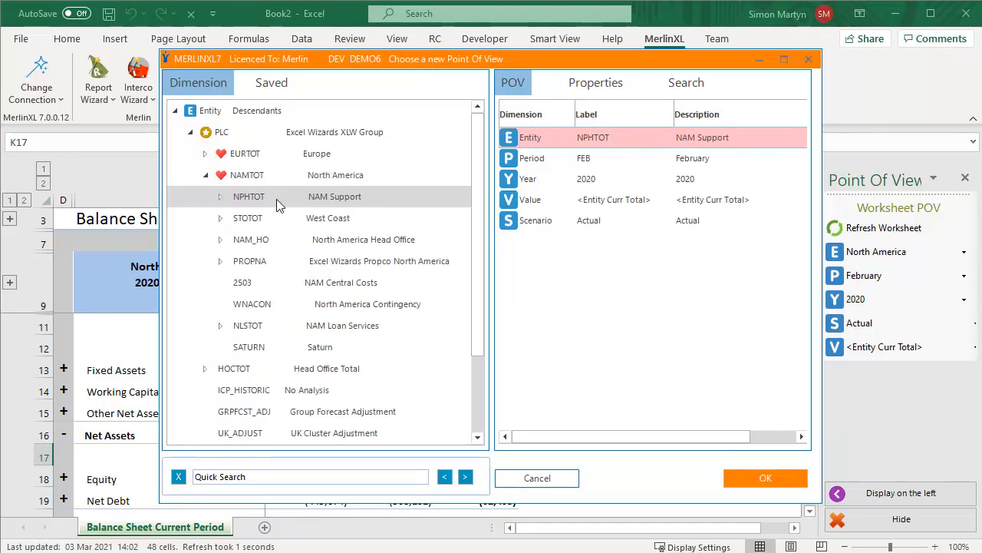
{"action": "double_click", "coordinate": [277, 199]}
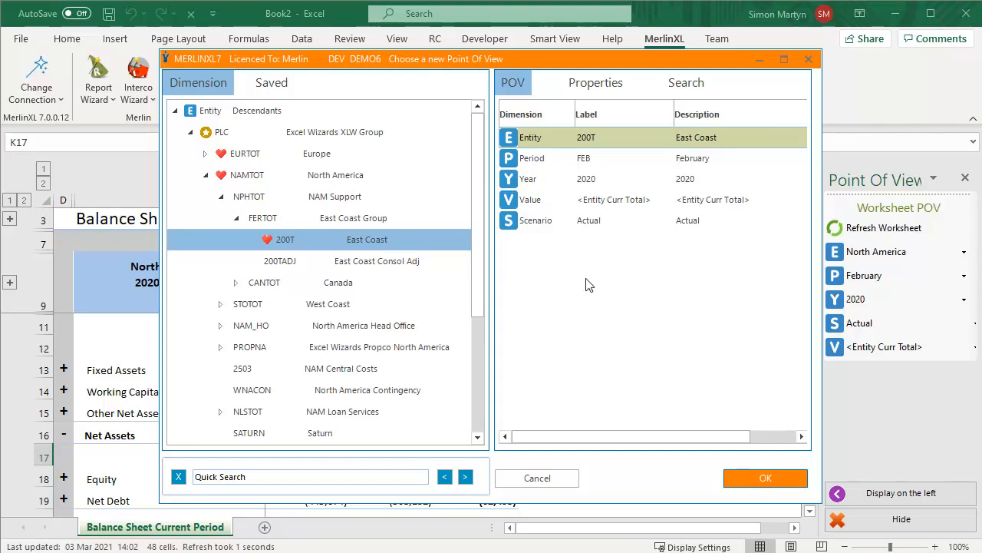
{"action": "left_click", "coordinate": [748, 476]}
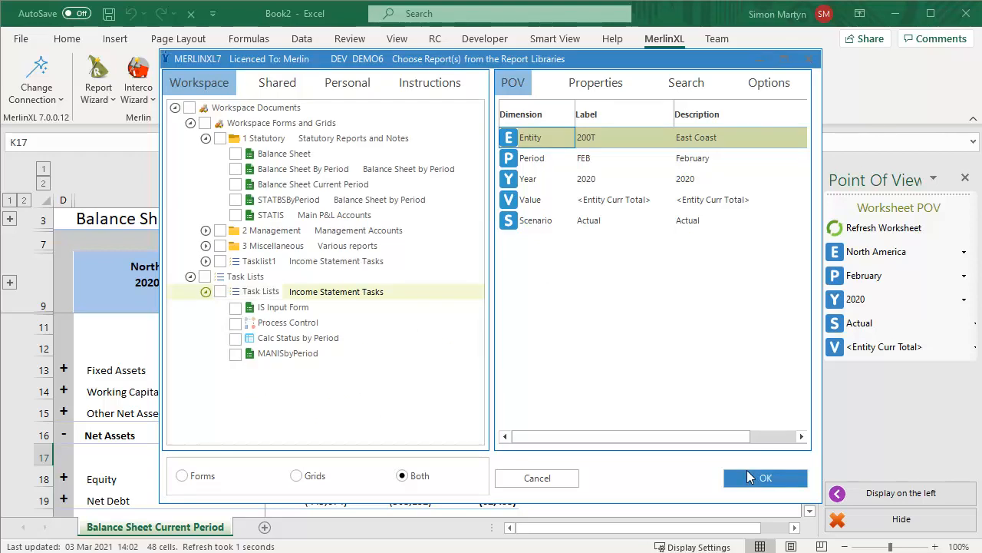
{"action": "left_click", "coordinate": [221, 292]}
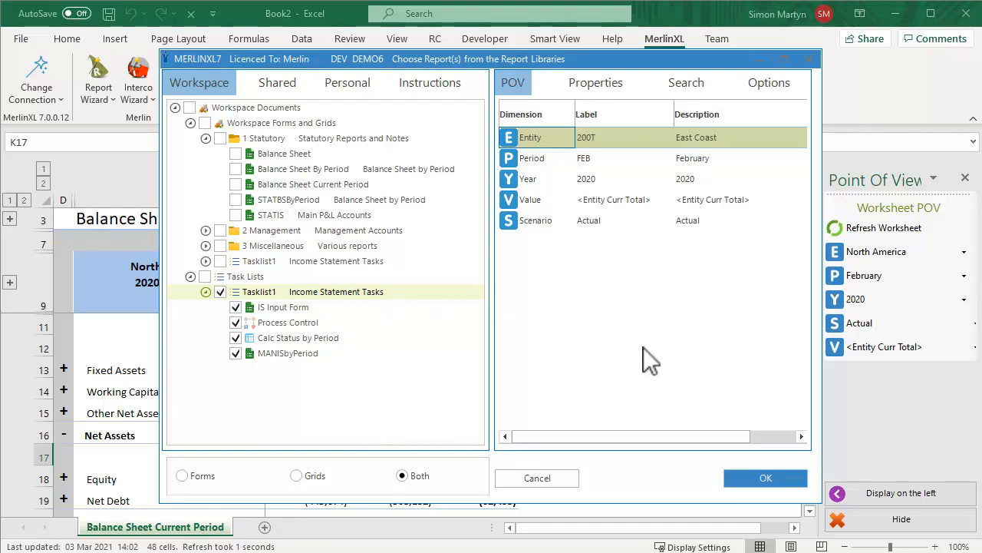
{"action": "left_click", "coordinate": [748, 475]}
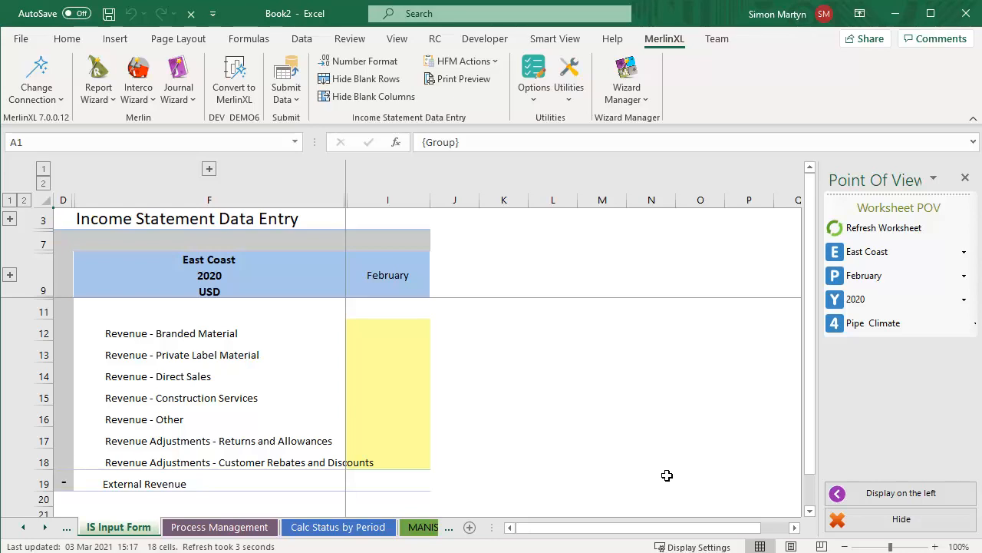
Review the downloaded Process Management, Calc Status by Period and MANISbyPeriod worksheets
{"action": "left_click", "coordinate": [212, 528]}
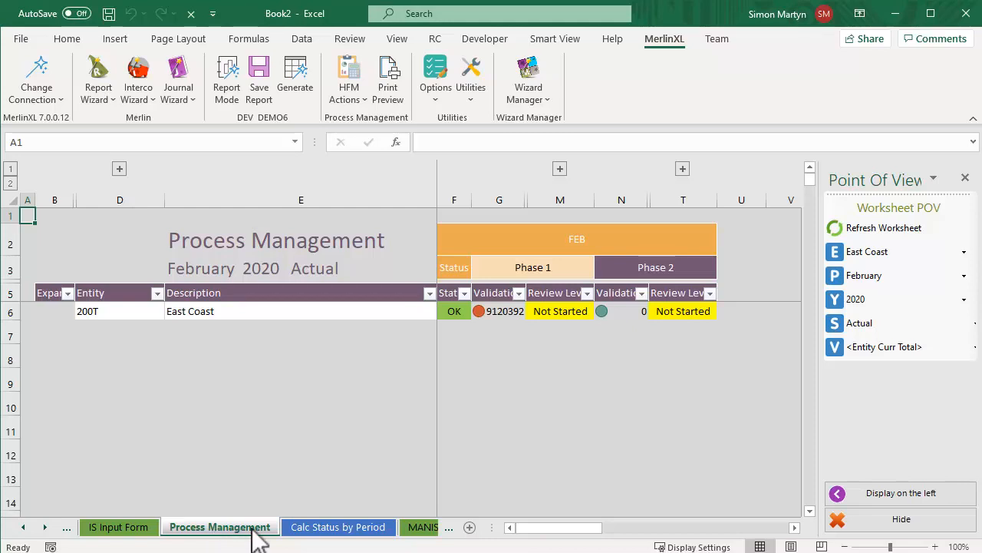
{"action": "left_click", "coordinate": [327, 528]}
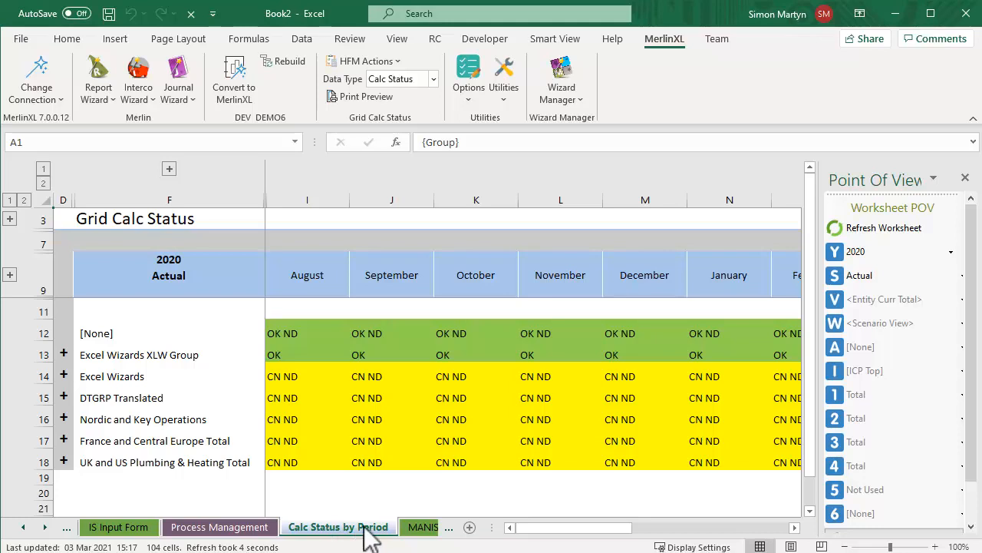
{"action": "left_click", "coordinate": [420, 528]}
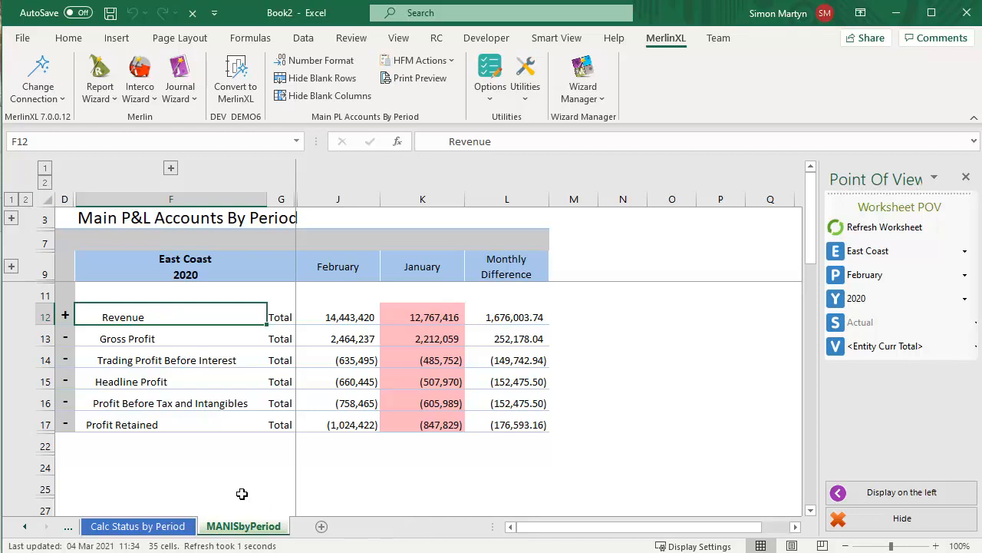
Drill down Revenue, External Revenue's Total and its Business Unit Total in the Main P&L Accounts By Period report, and refresh the worksheet
{"action": "double_click", "coordinate": [141, 315]}
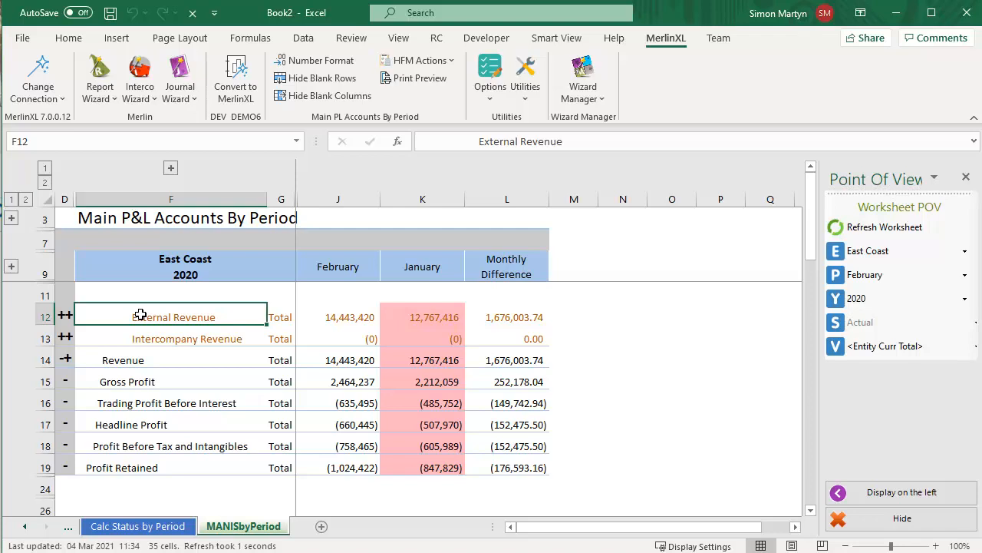
{"action": "key", "text": "Right"}
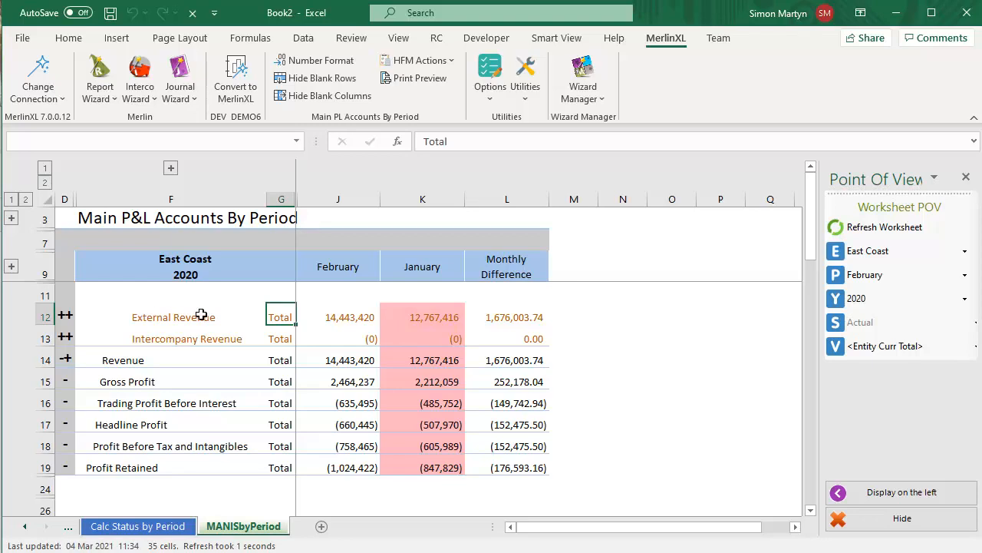
{"action": "double_click", "coordinate": [281, 316]}
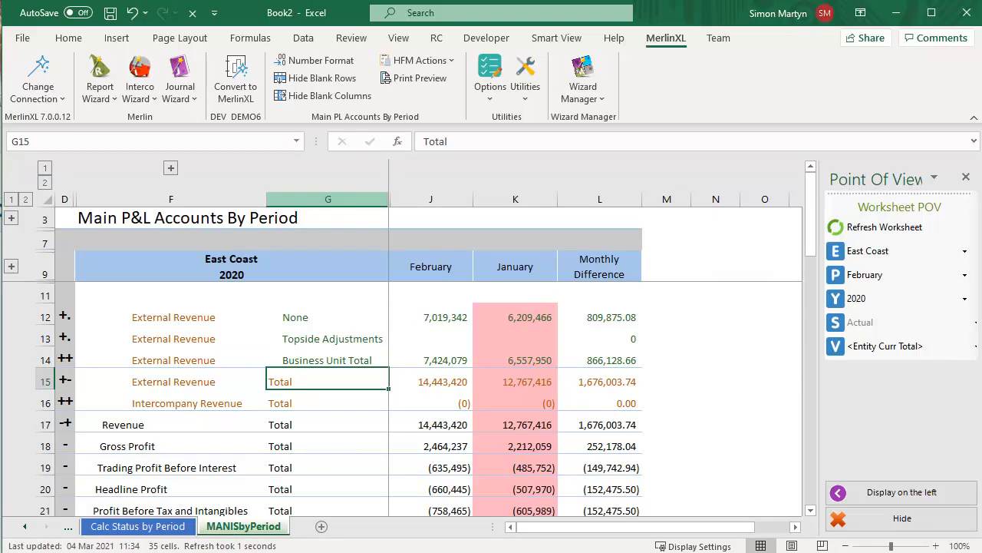
{"action": "key", "text": "Up"}
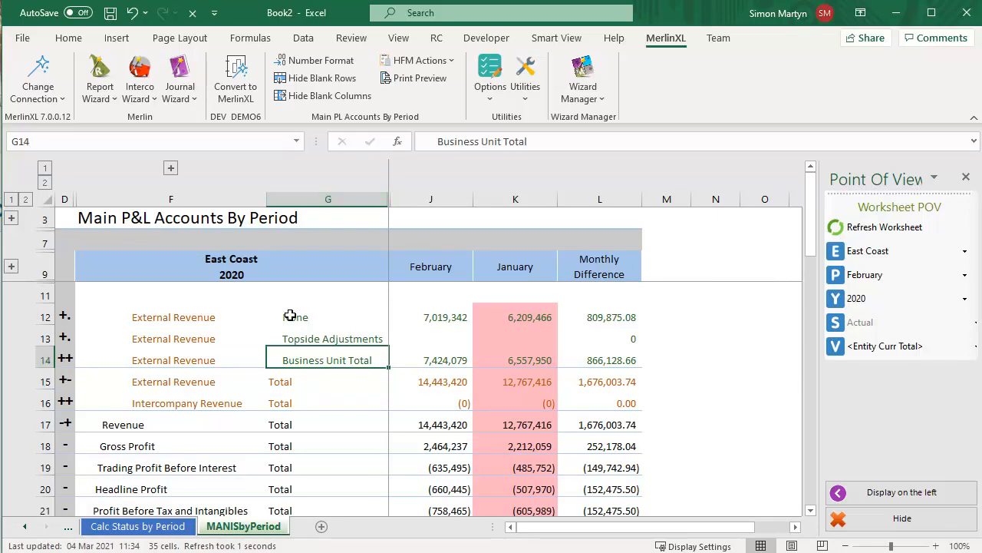
{"action": "double_click", "coordinate": [330, 358]}
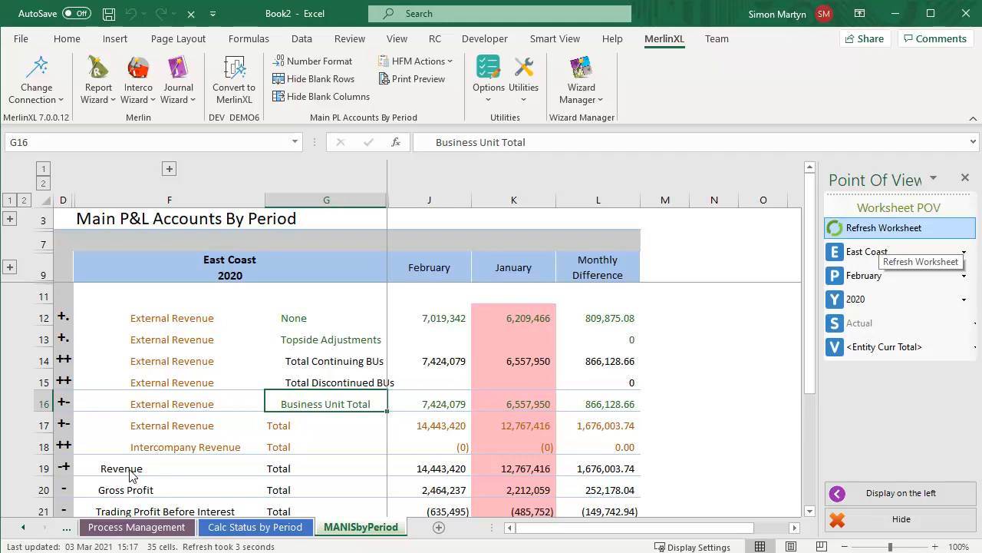
{"action": "left_click", "coordinate": [882, 229]}
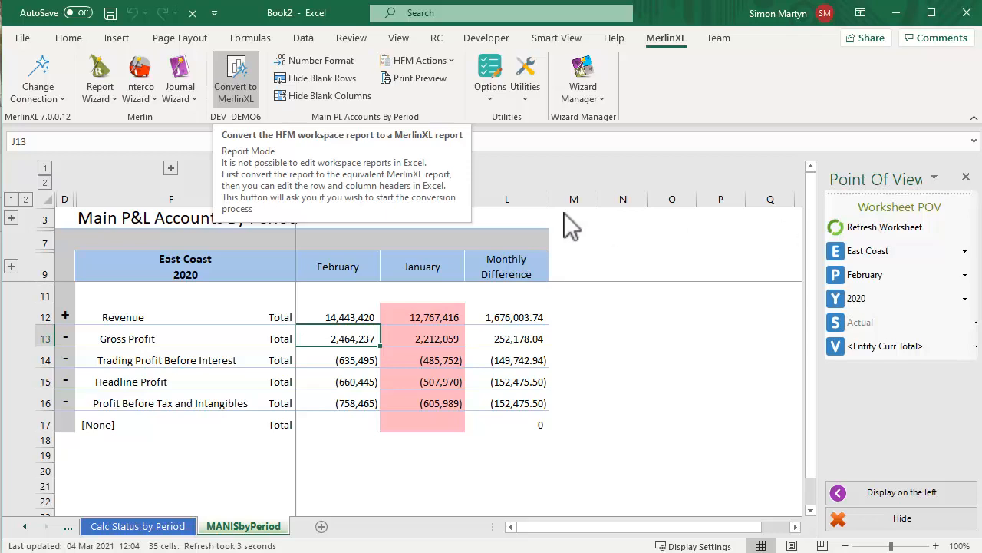
Convert the Main P&L Accounts By Period workspace report to a MerlinXL report and switch it from Design Mode to Report Mode
{"action": "left_click", "coordinate": [235, 77]}
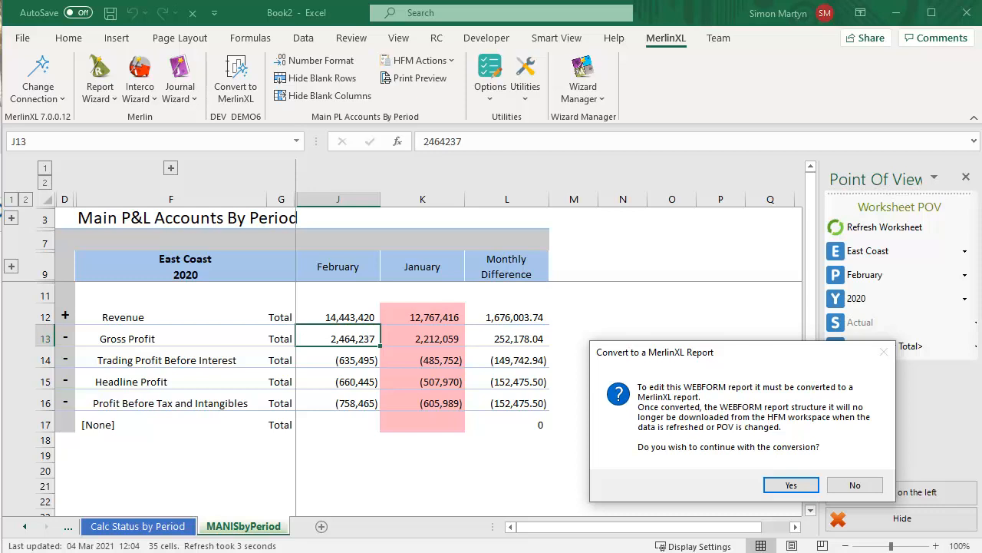
{"action": "left_click", "coordinate": [791, 485]}
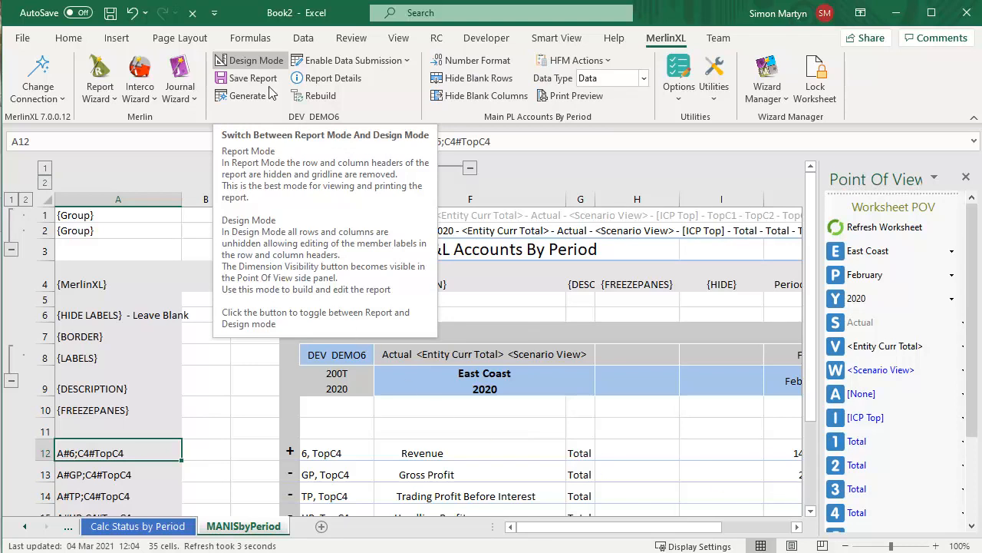
{"action": "left_click", "coordinate": [268, 61]}
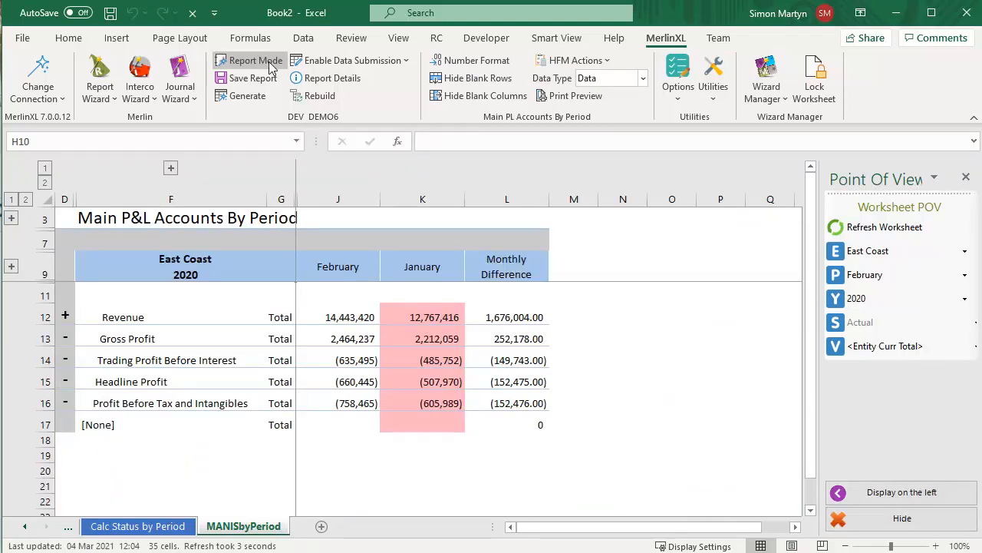